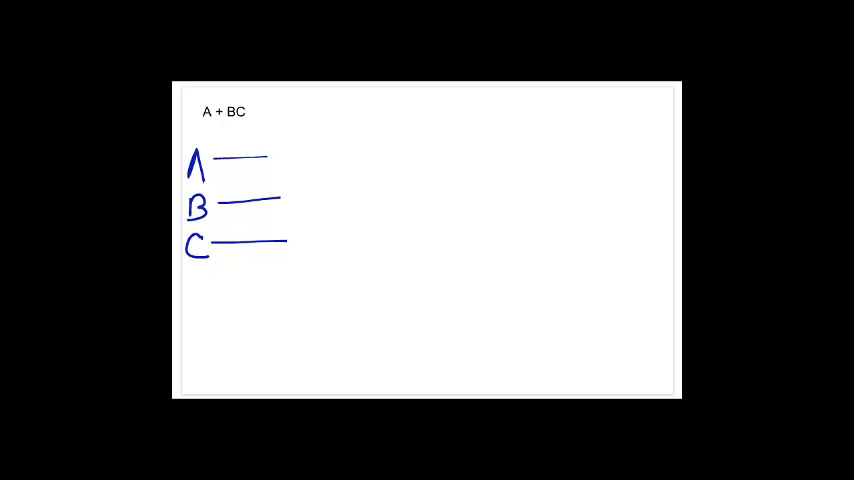
Draw a D-shaped AND gate fed by the B and C lines, then an OR gate outline beside it
{"action": "left_click_drag", "start_coordinate": [342, 203], "coordinate": [344, 244]}
{"action": "mouse_move", "coordinate": [343, 202]}
{"action": "left_mouse_down"}
{"action": "mouse_move", "coordinate": [381, 222]}
{"action": "mouse_move", "coordinate": [345, 243]}
{"action": "left_mouse_up"}
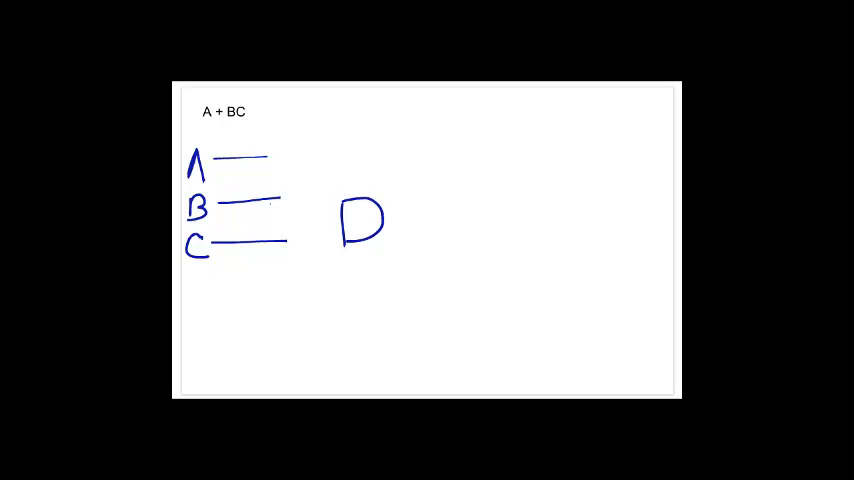
{"action": "left_click_drag", "start_coordinate": [268, 200], "coordinate": [350, 218]}
{"action": "left_click_drag", "start_coordinate": [287, 241], "coordinate": [350, 234]}
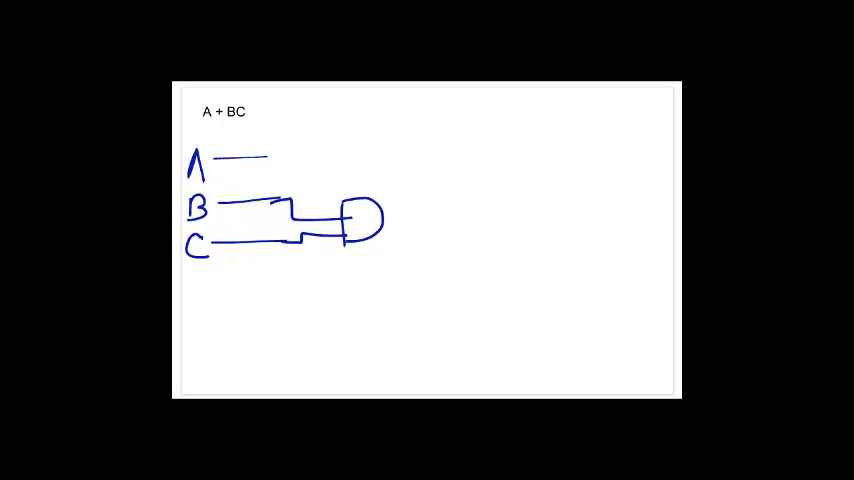
{"action": "left_click_drag", "start_coordinate": [435, 163], "coordinate": [461, 219]}
{"action": "mouse_move", "coordinate": [435, 162]}
{"action": "left_mouse_down"}
{"action": "mouse_move", "coordinate": [484, 172]}
{"action": "mouse_move", "coordinate": [462, 218]}
{"action": "left_mouse_up"}
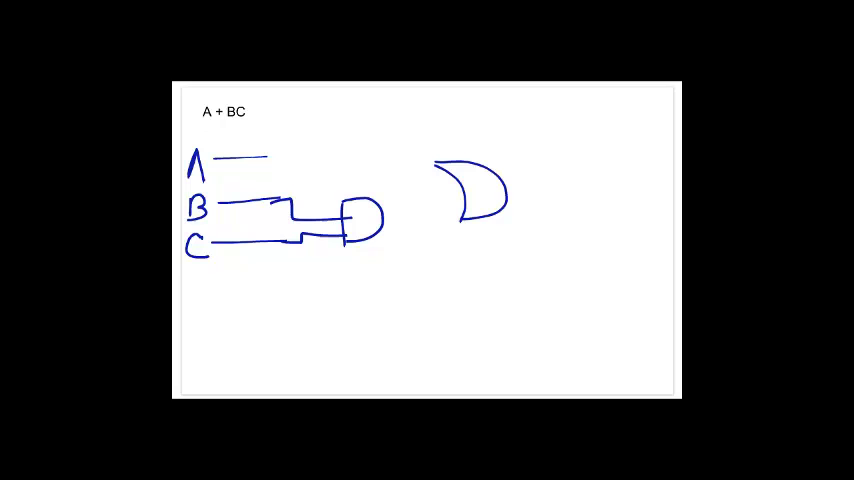